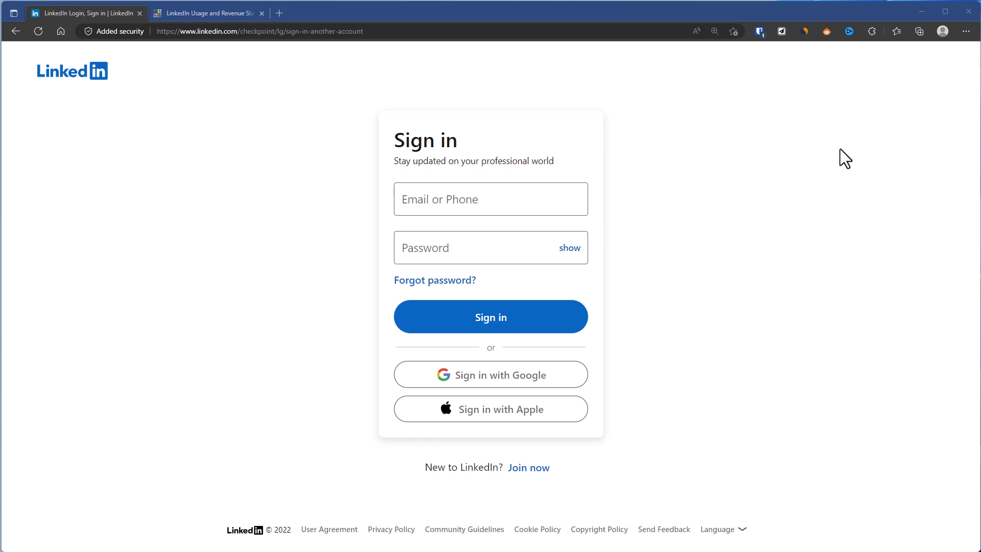
Step: Sign in to LinkedIn with the sign-in details saved in Bitwarden
{"action": "left_click", "coordinate": [501, 203]}
{"action": "left_click", "coordinate": [760, 31]}
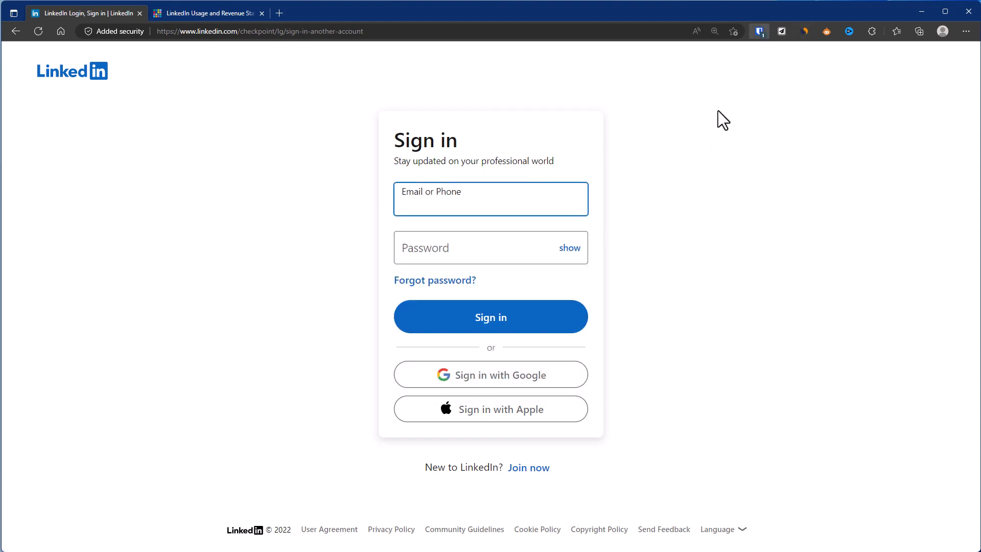
{"action": "left_click", "coordinate": [664, 89]}
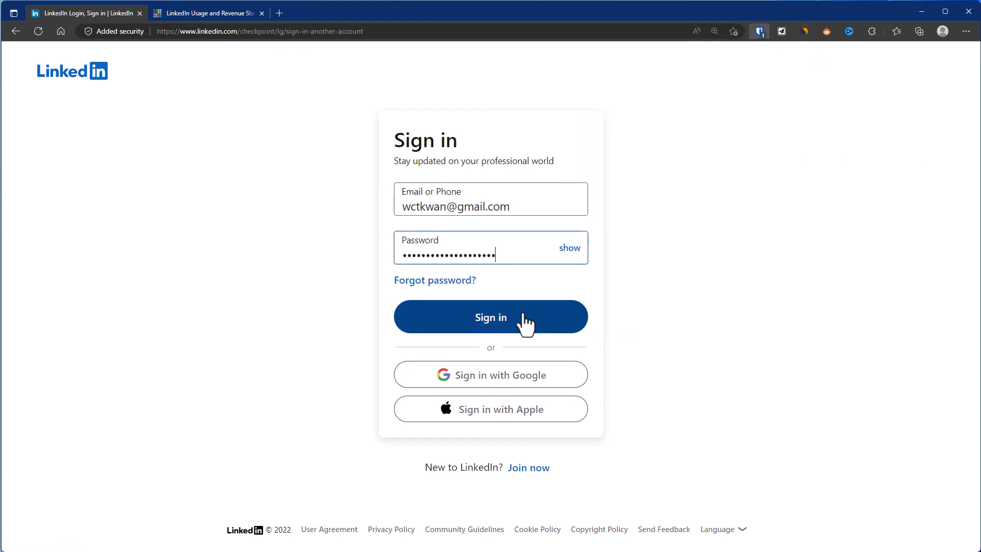
{"action": "left_click", "coordinate": [521, 319]}
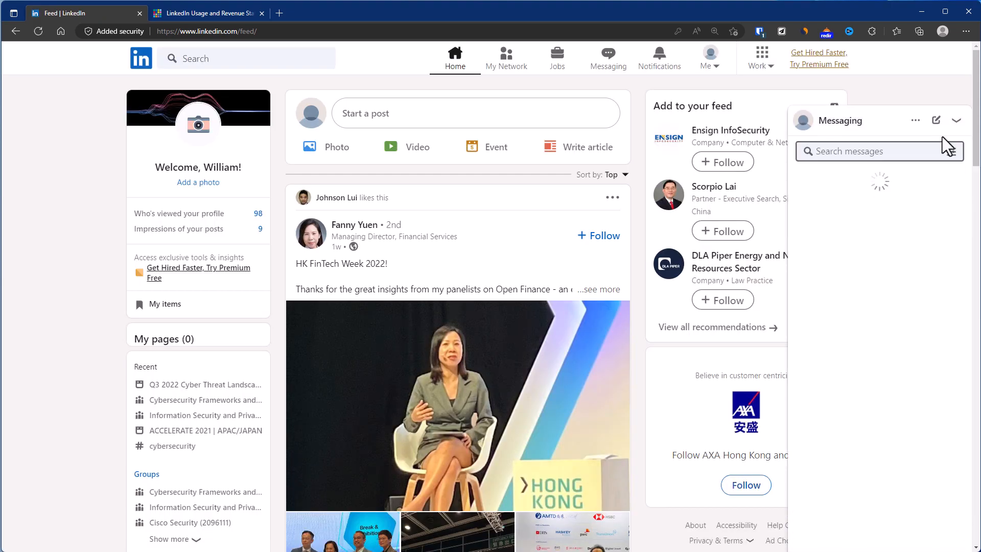
Step: Collapse Messaging and open Settings & Privacy from the Me menu
{"action": "left_click", "coordinate": [956, 121]}
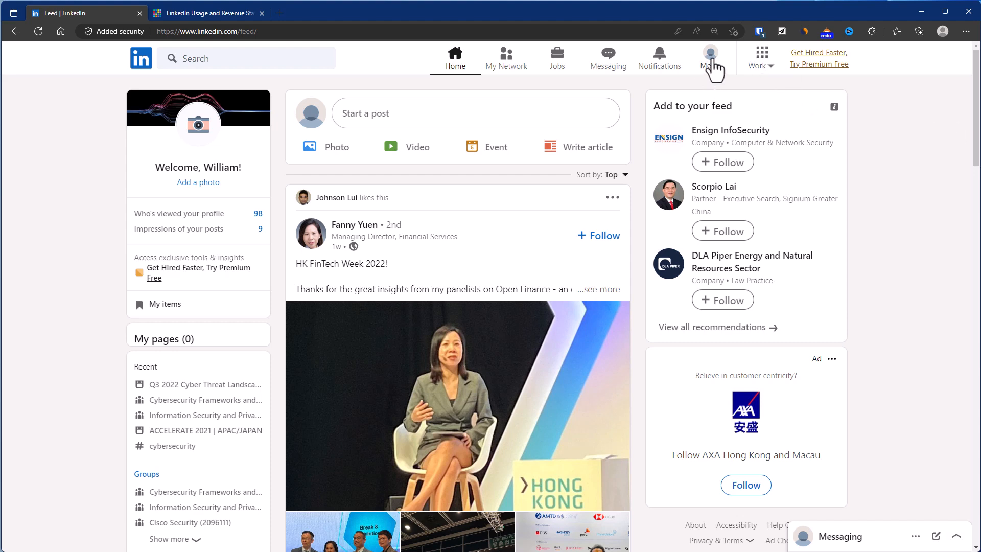
{"action": "left_click", "coordinate": [713, 66]}
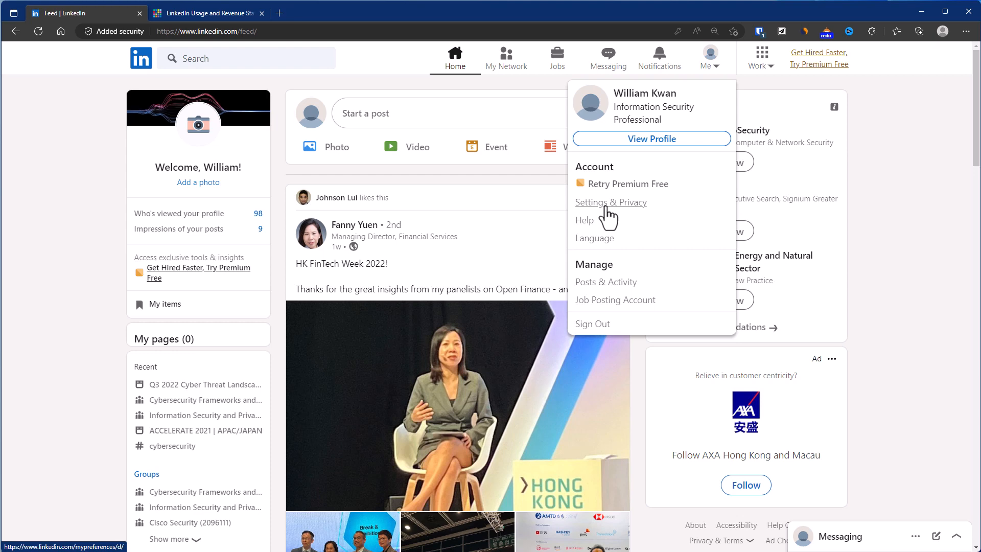
{"action": "left_click", "coordinate": [606, 207]}
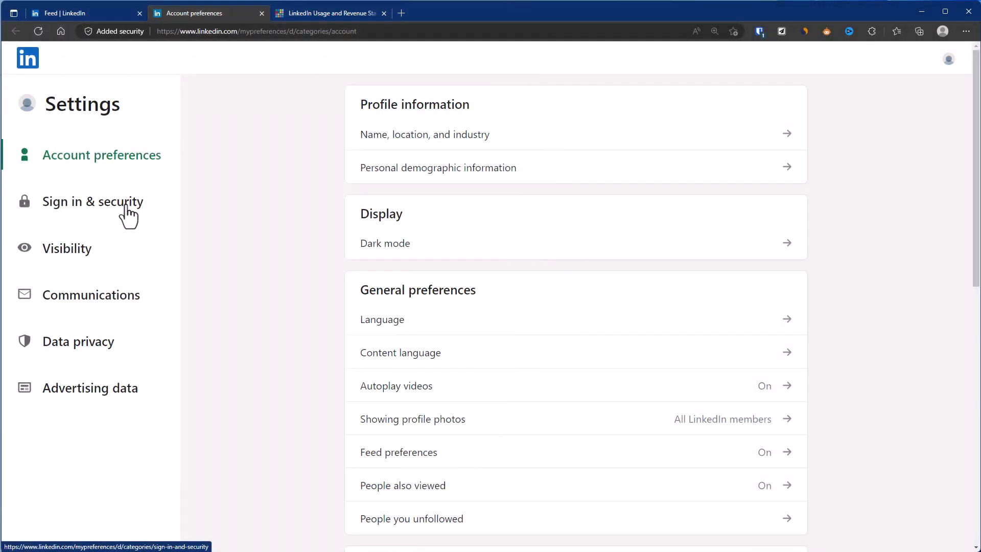
Step: Open the Change password form under Sign in & security
{"action": "left_click", "coordinate": [126, 213]}
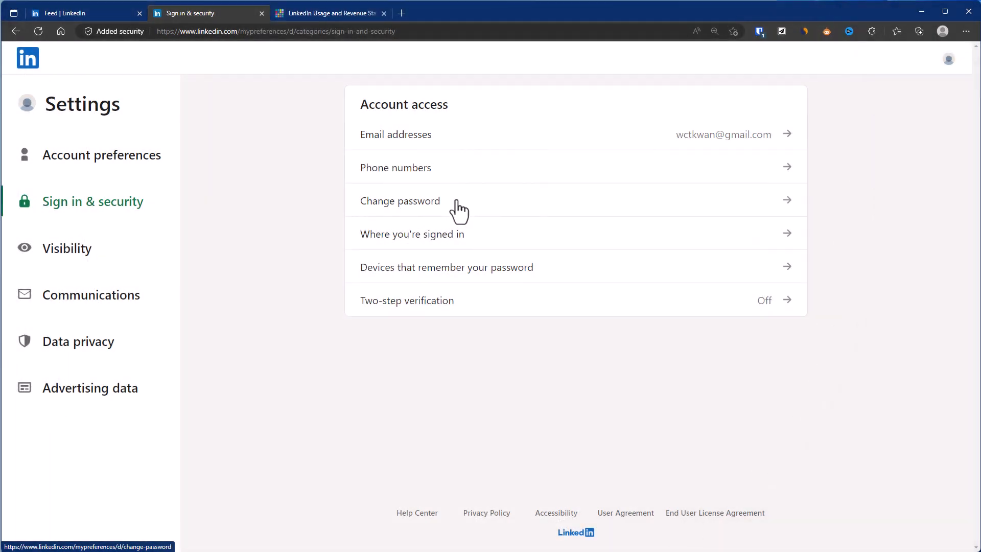
{"action": "left_click", "coordinate": [458, 209]}
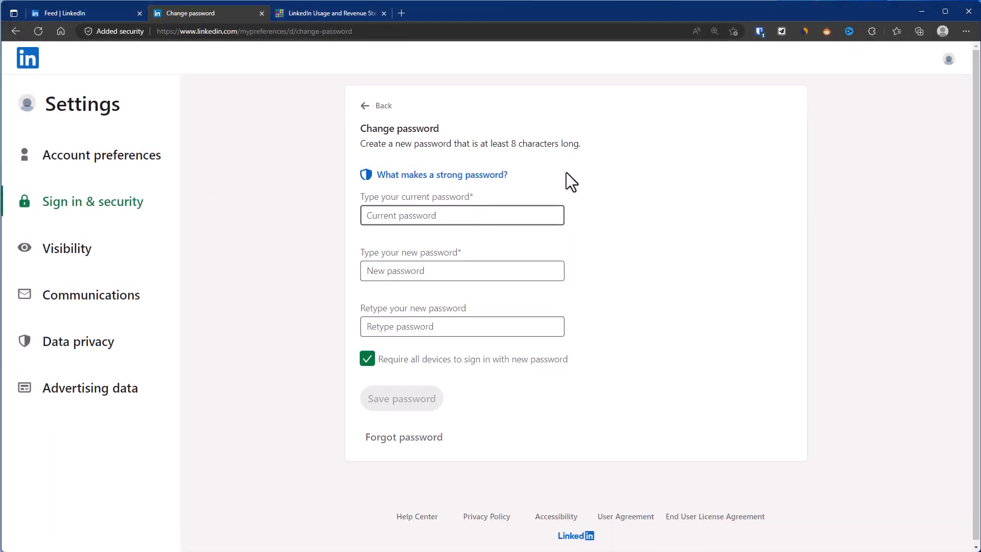
Step: Autofill the current password from Bitwarden and clear the New and Retype password fields
{"action": "left_click", "coordinate": [760, 31]}
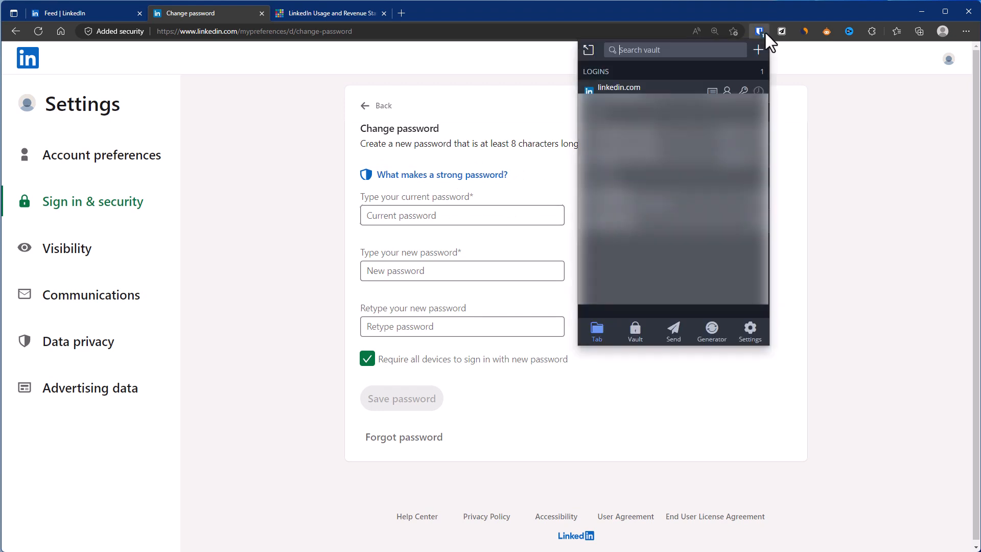
{"action": "left_click", "coordinate": [646, 92]}
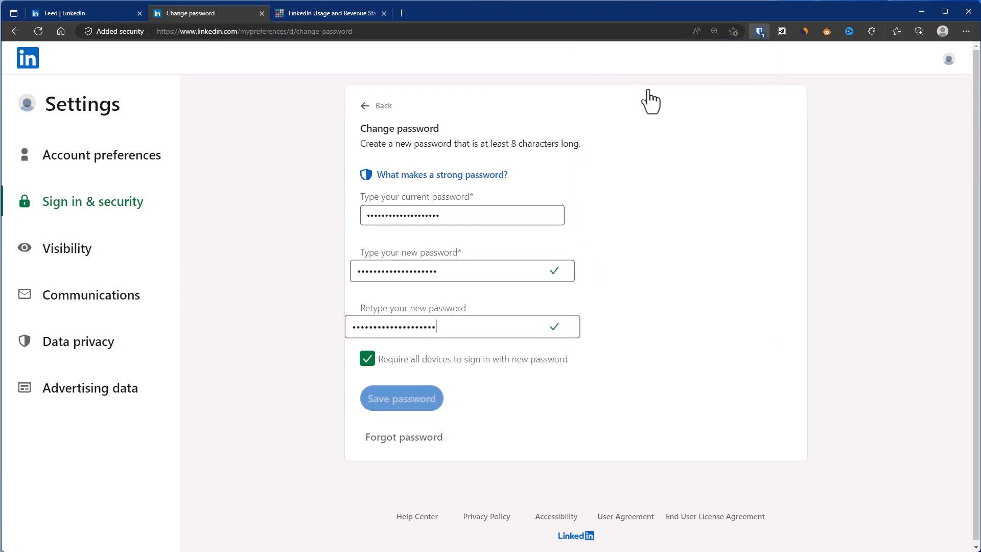
{"action": "left_click_drag", "start_coordinate": [513, 270], "coordinate": [347, 278]}
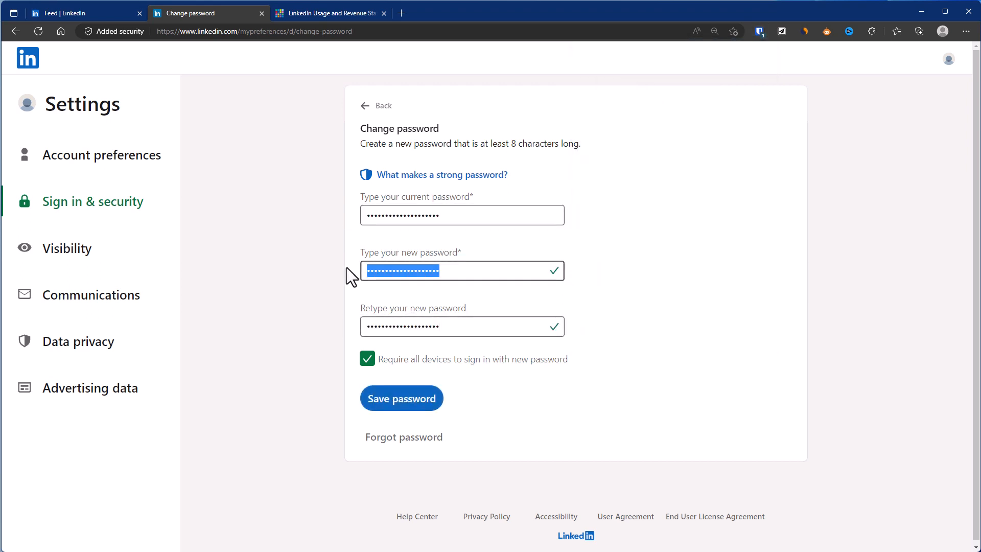
{"action": "key", "text": "BackSpace"}
{"action": "key", "text": "Tab"}
{"action": "key", "text": "BackSpace"}
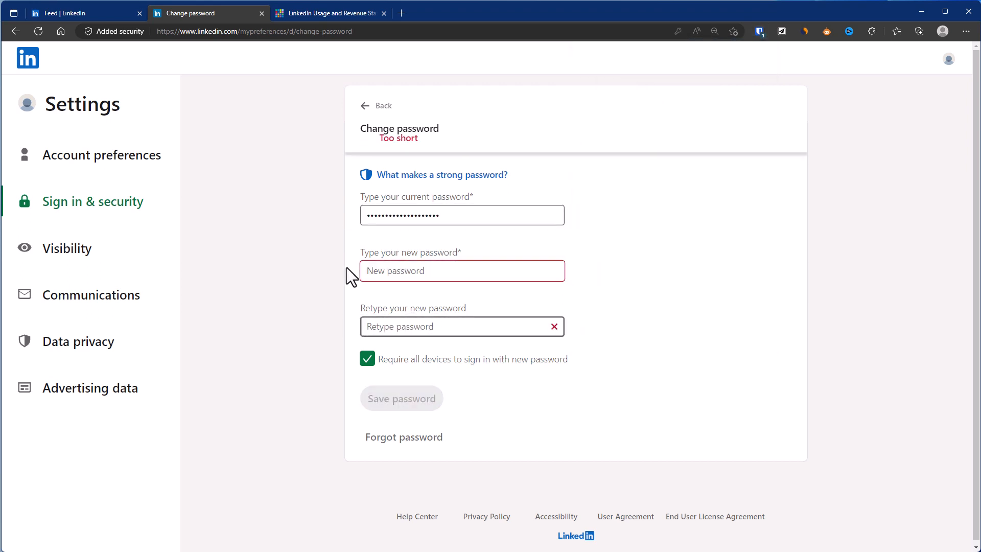
{"action": "left_click", "coordinate": [409, 275]}
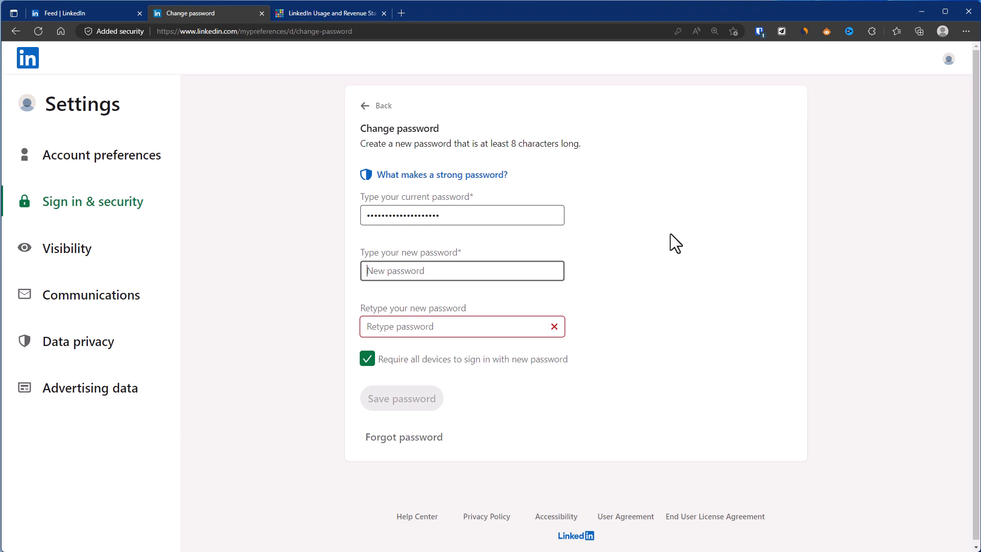
Step: Paste the new password into both fields, save it, and return to Sign in & security
{"action": "key", "text": "ctrl+v"}
{"action": "left_click", "coordinate": [467, 326]}
{"action": "key", "text": "ctrl+v"}
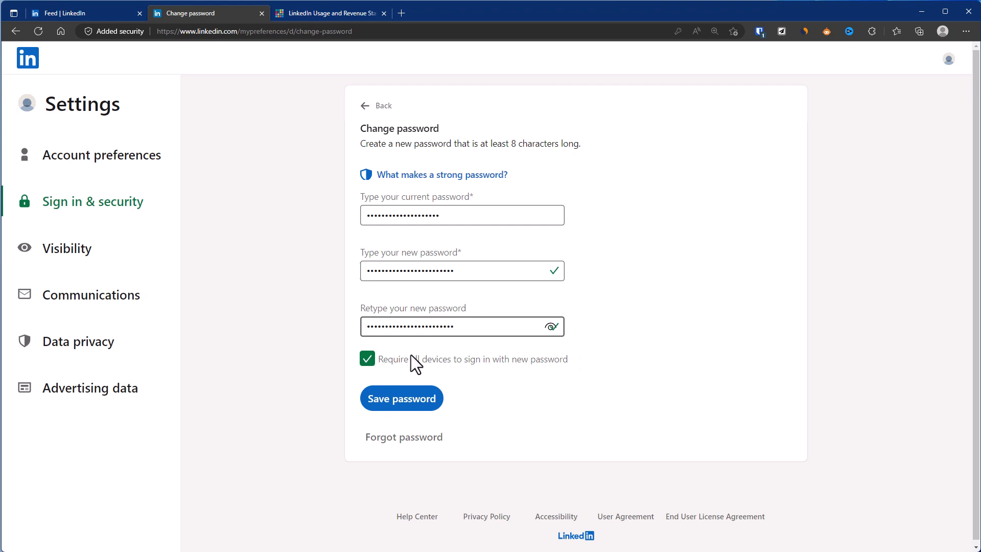
{"action": "left_click", "coordinate": [422, 403]}
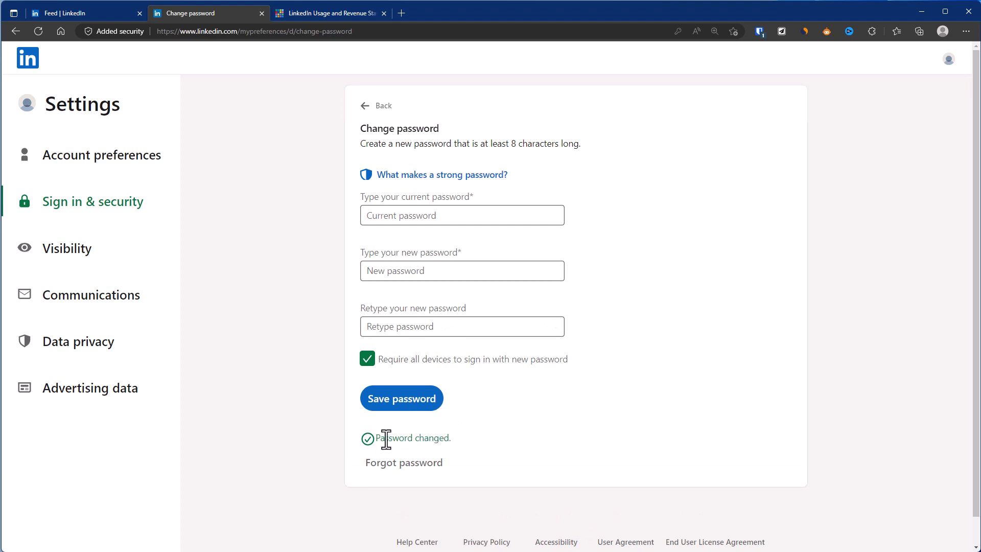
{"action": "left_click", "coordinate": [131, 209]}
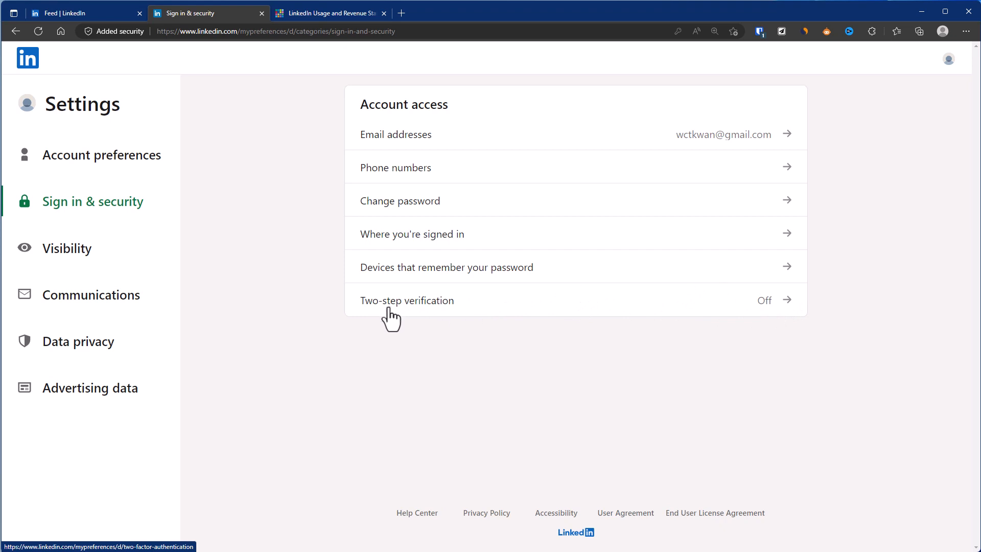
Step: Set up two-step verification with Authenticator App as the method and continue
{"action": "left_click", "coordinate": [441, 301]}
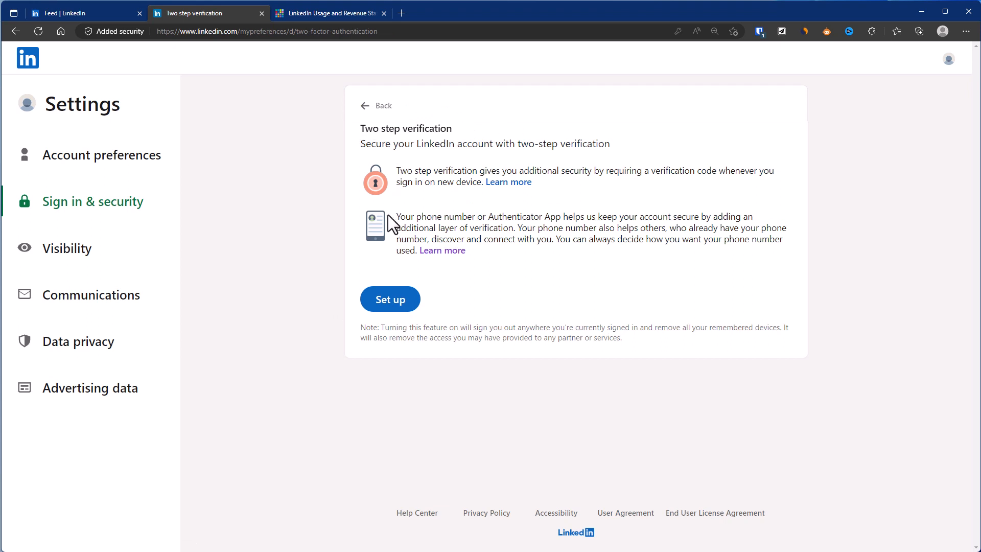
{"action": "left_click", "coordinate": [398, 305]}
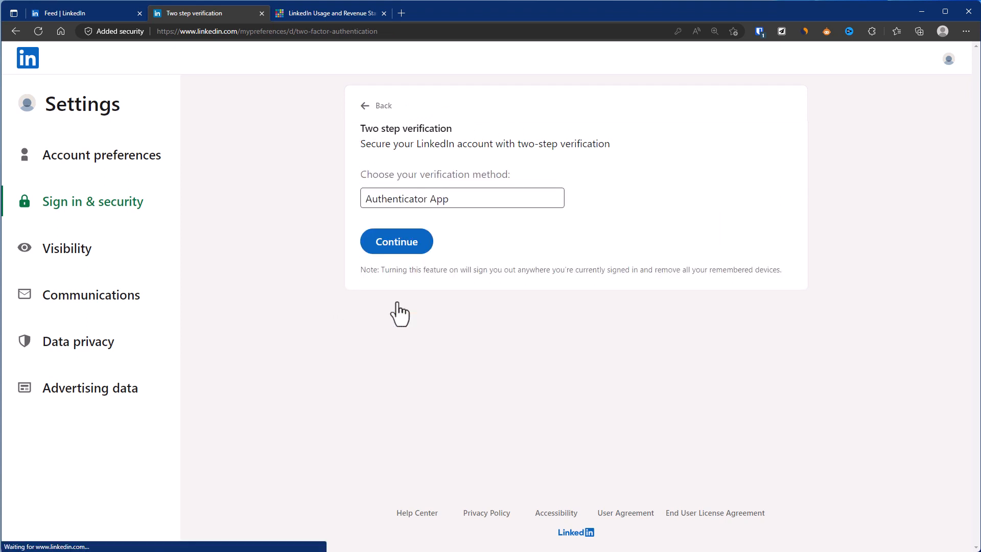
{"action": "left_click", "coordinate": [496, 200]}
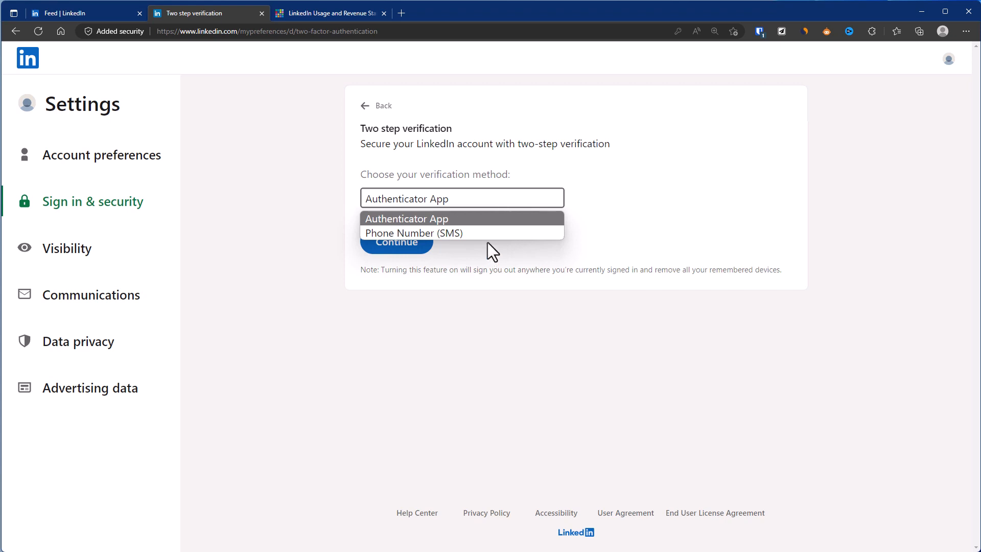
{"action": "left_click", "coordinate": [393, 217]}
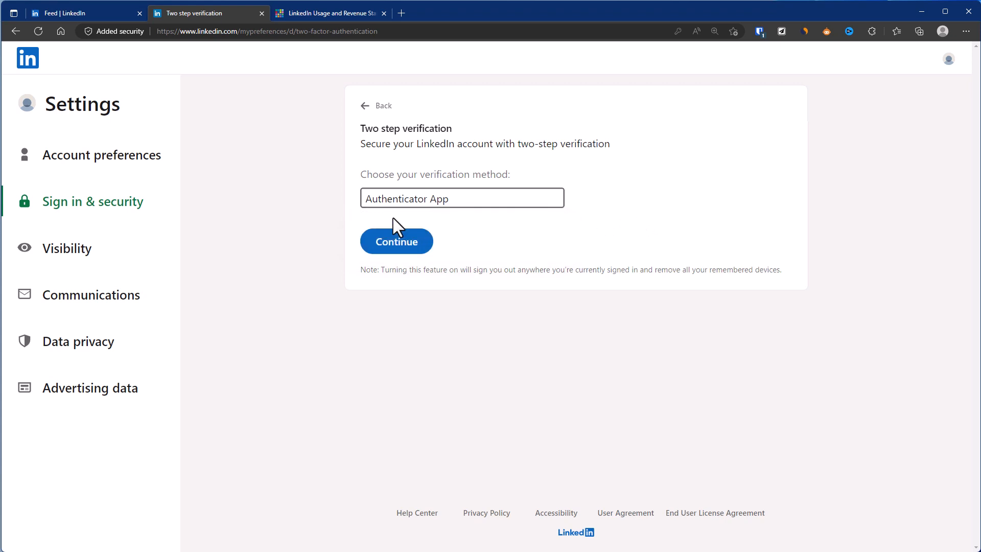
{"action": "left_click", "coordinate": [404, 244]}
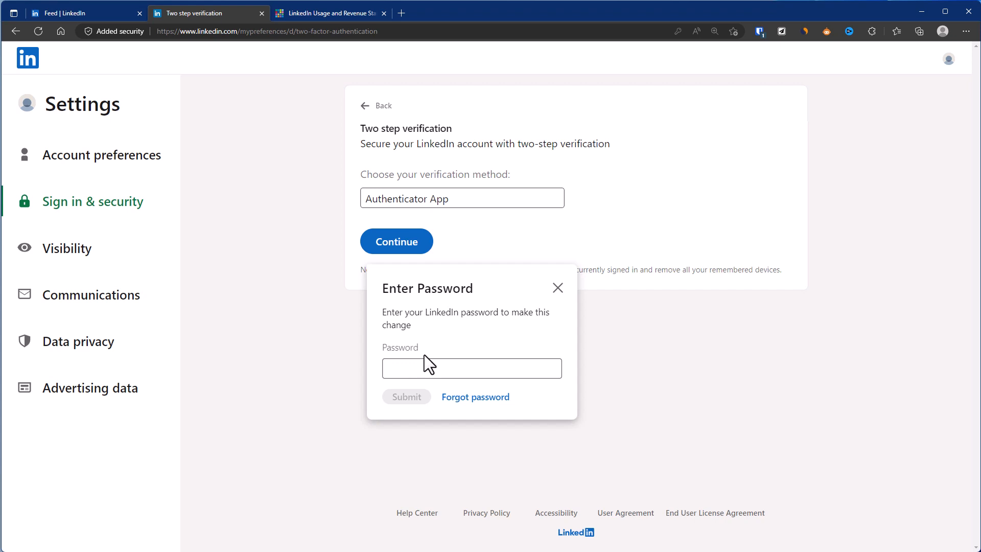
Step: Autofill the account password from the Bitwarden linkedin.com login and submit it
{"action": "left_click", "coordinate": [760, 31]}
{"action": "left_click", "coordinate": [638, 89]}
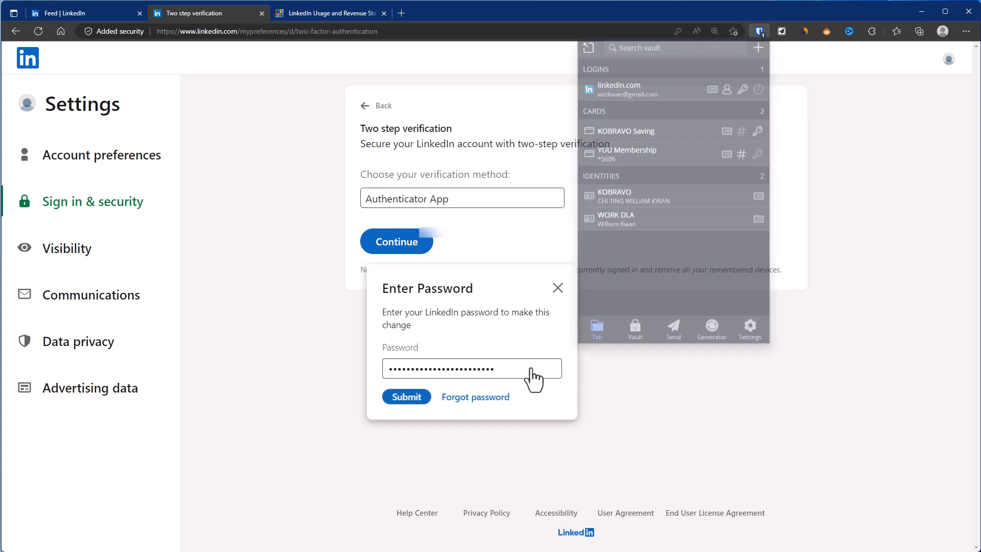
{"action": "left_click", "coordinate": [416, 400]}
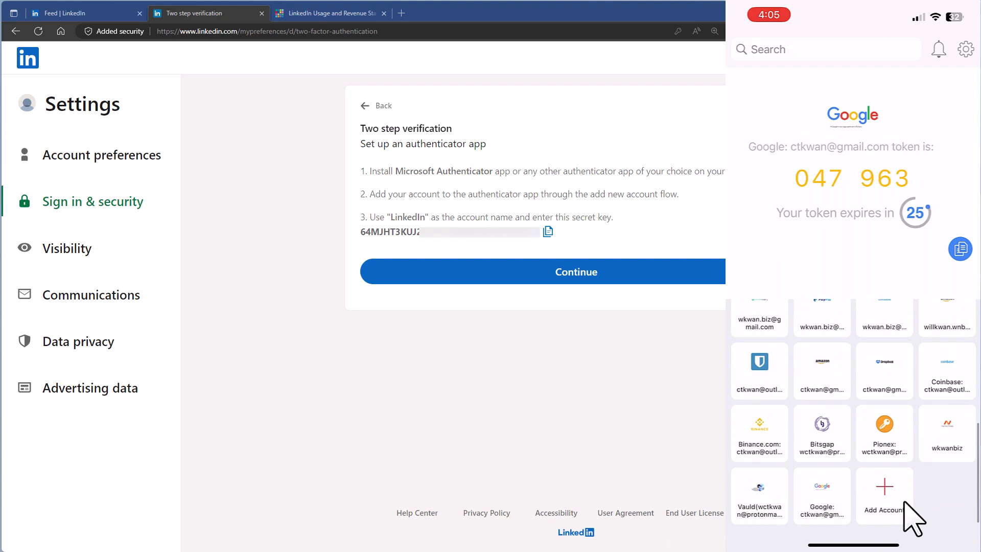
Step: Start a manual-key account in Authy and copy LinkedIn's secret key
{"action": "left_click", "coordinate": [902, 499]}
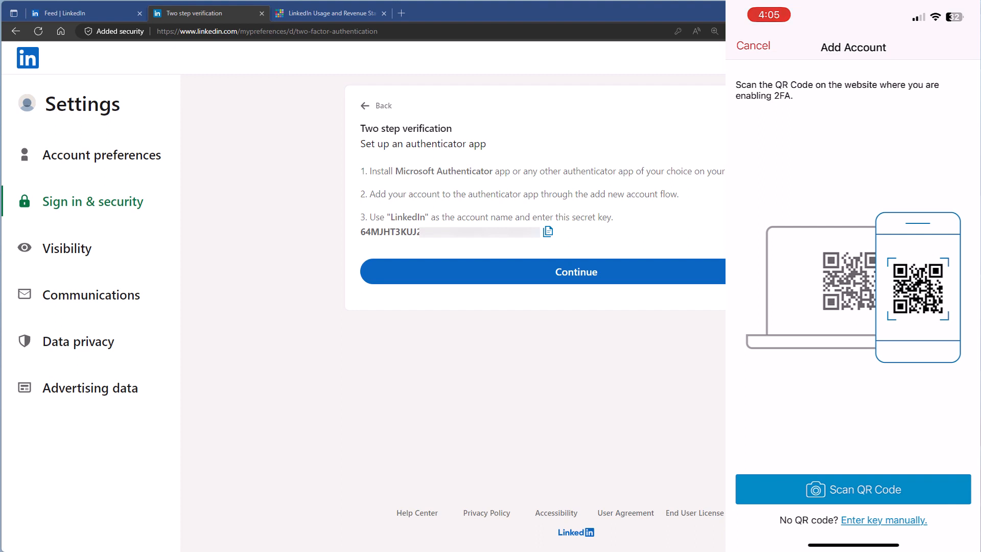
{"action": "left_click", "coordinate": [884, 520]}
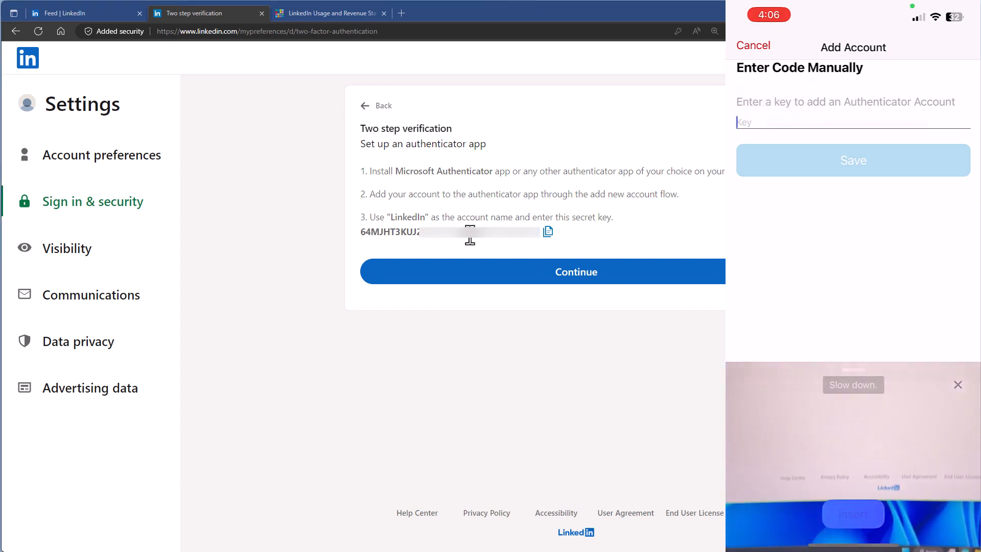
{"action": "double_click", "coordinate": [470, 234]}
{"action": "left_click", "coordinate": [548, 231]}
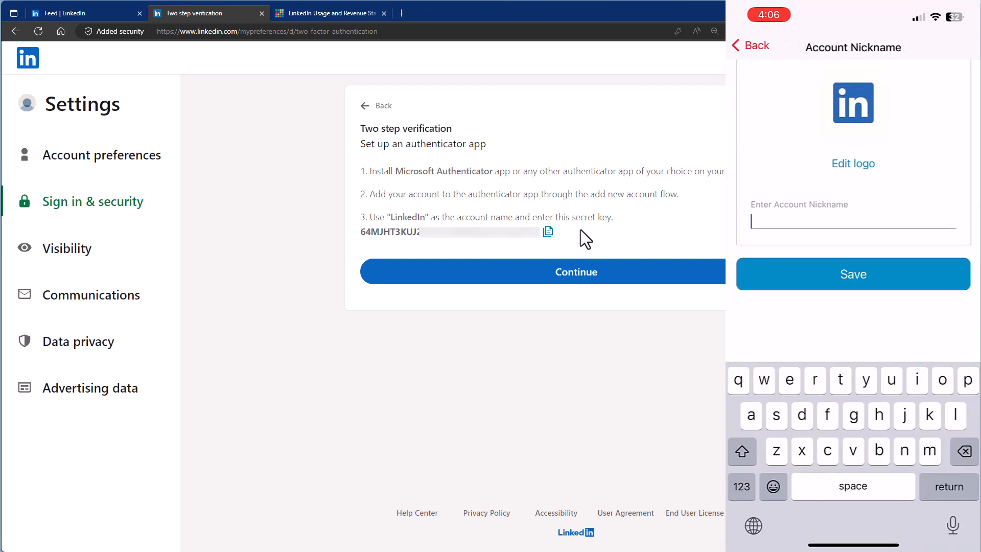
Step: Give the Authy entry a personal nickname for the LinkedIn account and confirm it
{"action": "type", "text": "wi"}
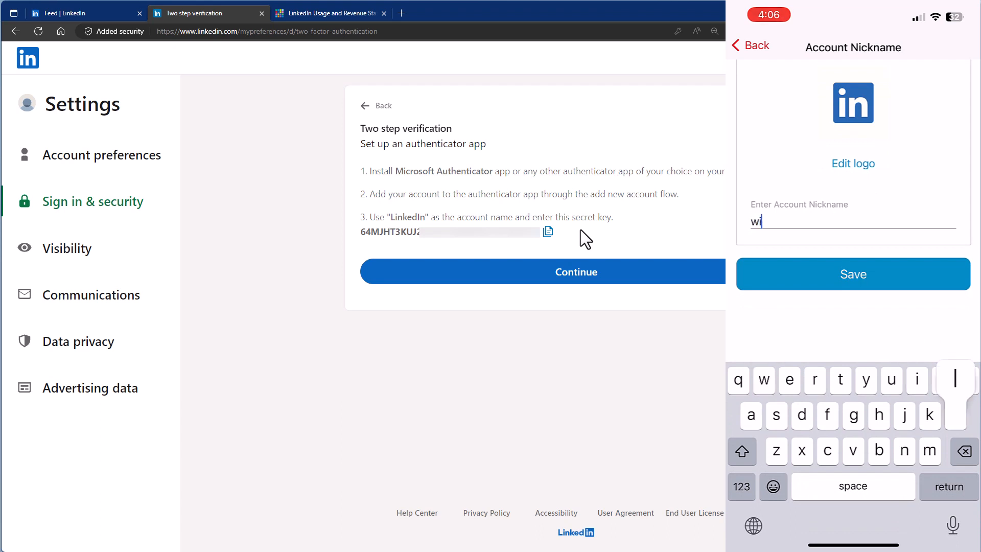
{"action": "type", "text": "llio"}
{"action": "key", "text": "BackSpace"}
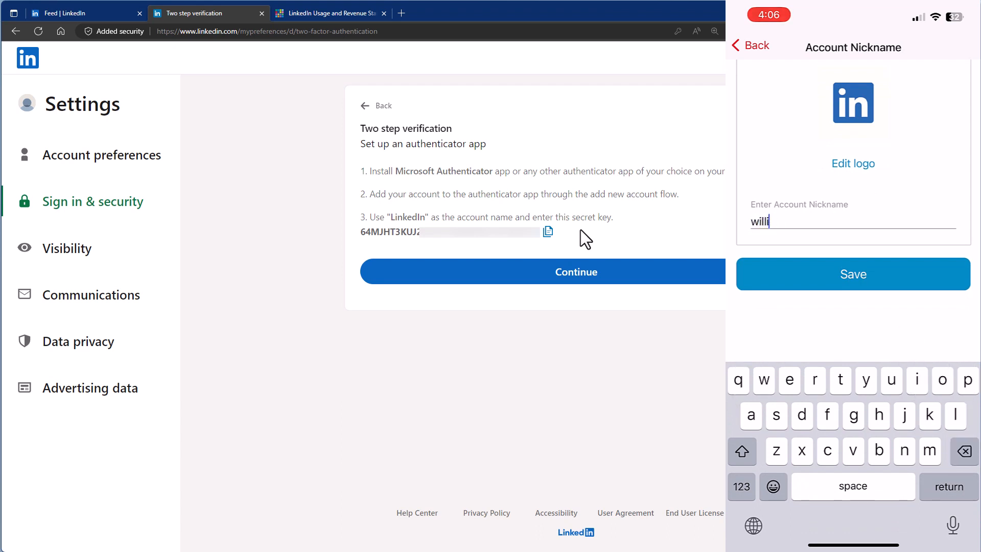
{"action": "type", "text": "am’s linkein"}
{"action": "key", "text": "BackSpace"}
{"action": "key", "text": "BackSpace"}
{"action": "key", "text": "BackSpace"}
{"action": "key", "text": "BackSpace"}
{"action": "key", "text": "BackSpace"}
{"action": "key", "text": "BackSpace"}
{"action": "key", "text": "BackSpace"}
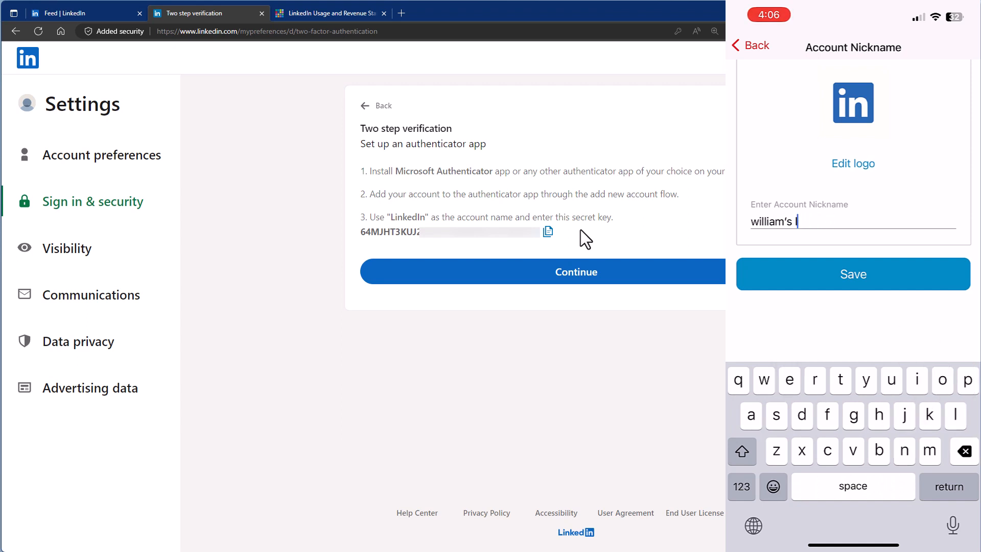
{"action": "type", "text": "Linkedin"}
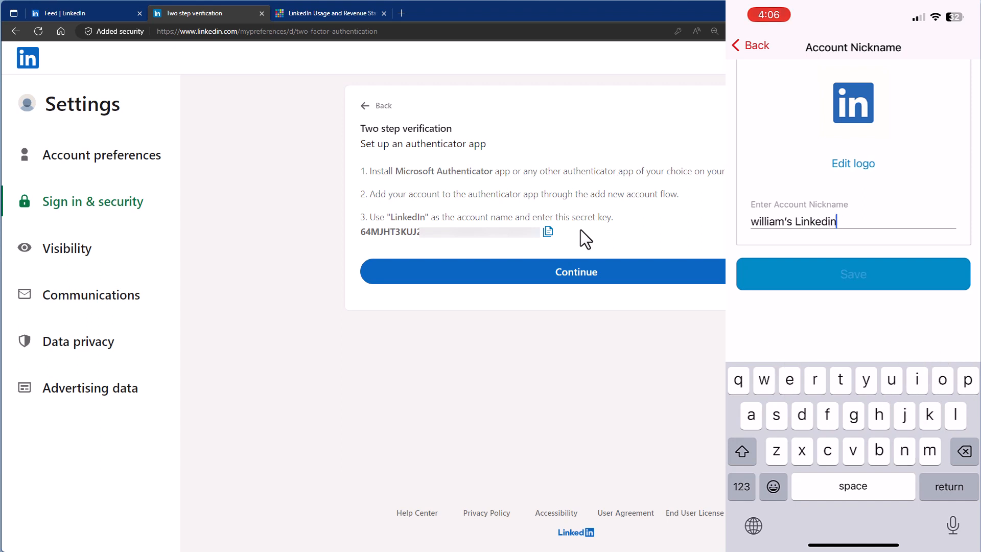
{"action": "key", "text": "Return"}
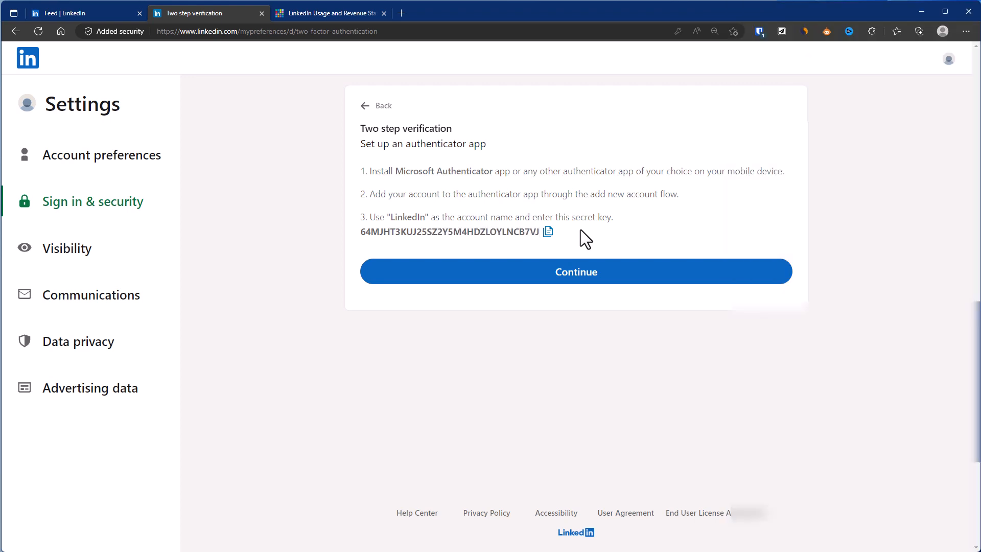
Step: Enter the 6-digit code from Authy and verify it to enable two-step verification
{"action": "left_click", "coordinate": [558, 277]}
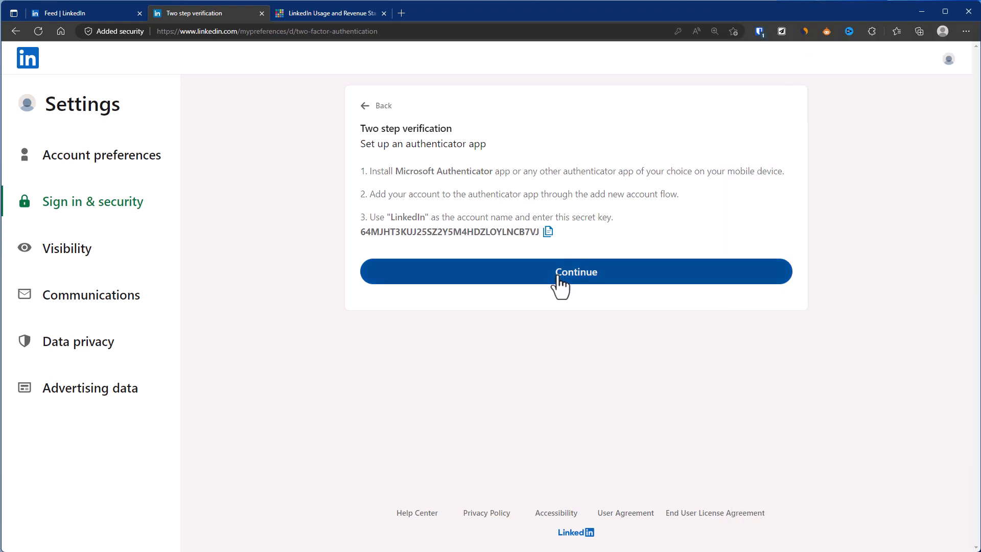
{"action": "left_click", "coordinate": [493, 204]}
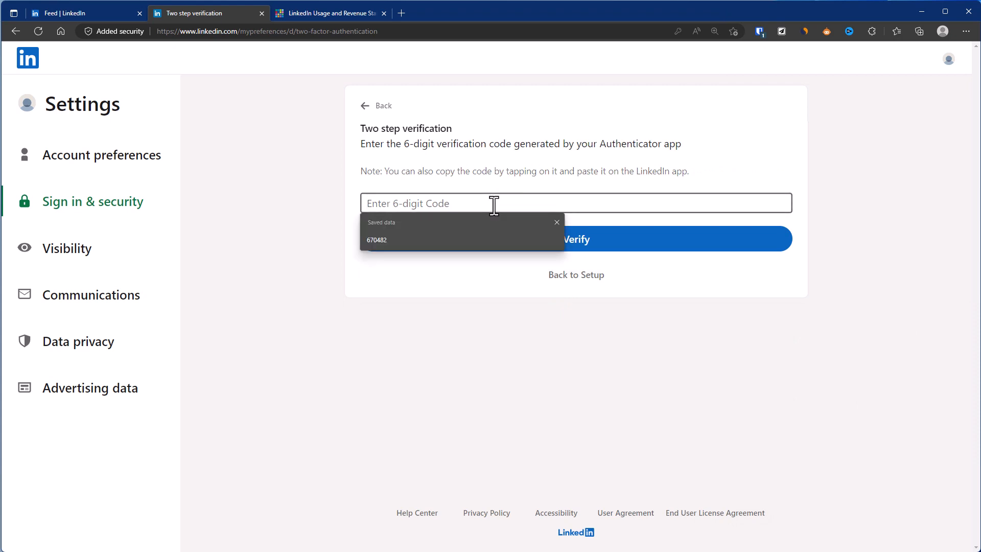
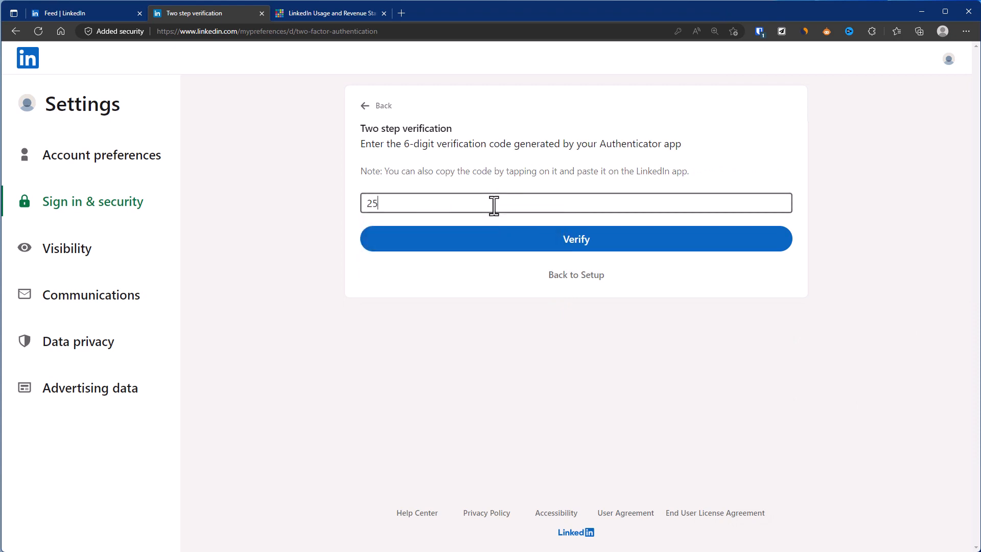
{"action": "left_click", "coordinate": [535, 254]}
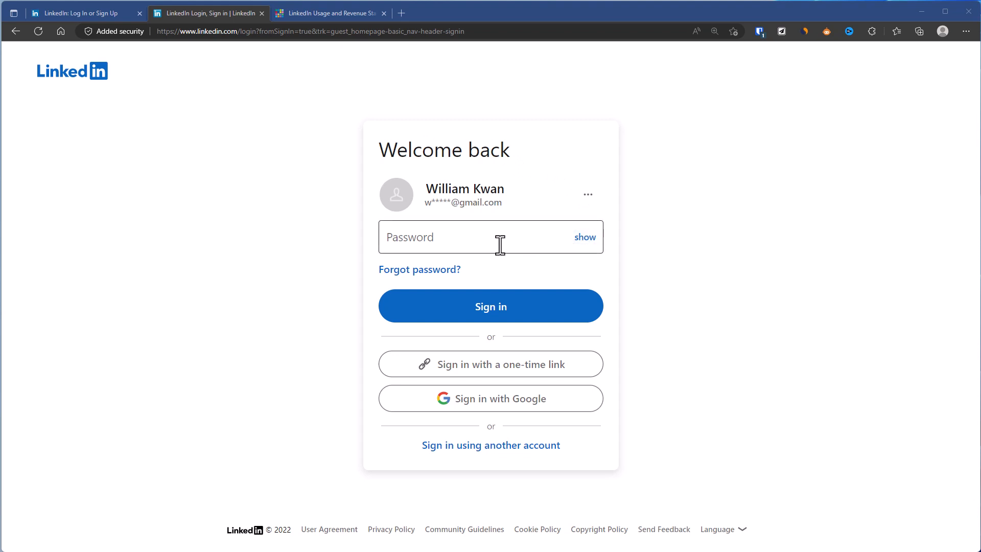
Step: Request a one-time sign-in link by email from the Welcome back page
{"action": "left_click", "coordinate": [477, 371]}
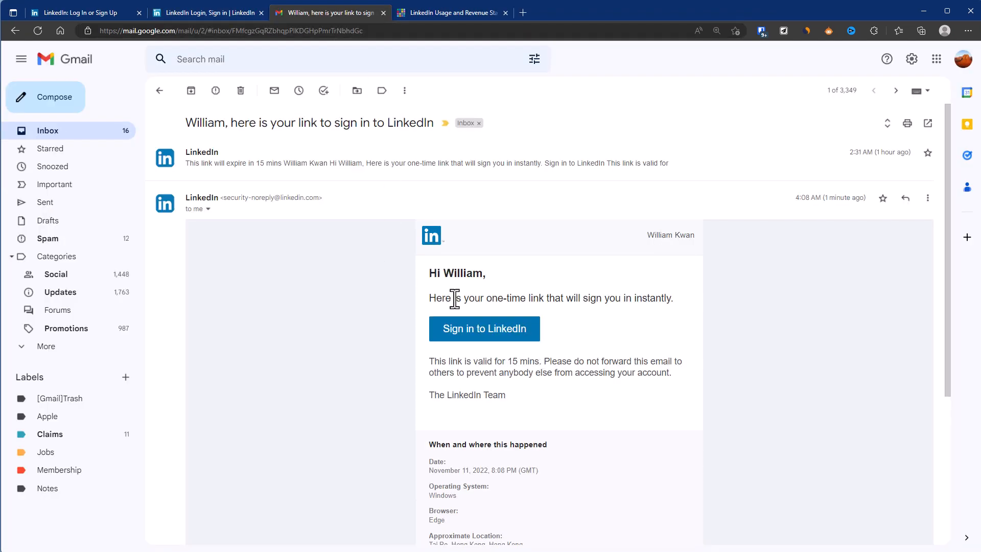
Step: Follow the 'Sign in to LinkedIn' link in the LinkedIn email in Gmail
{"action": "left_click", "coordinate": [501, 341]}
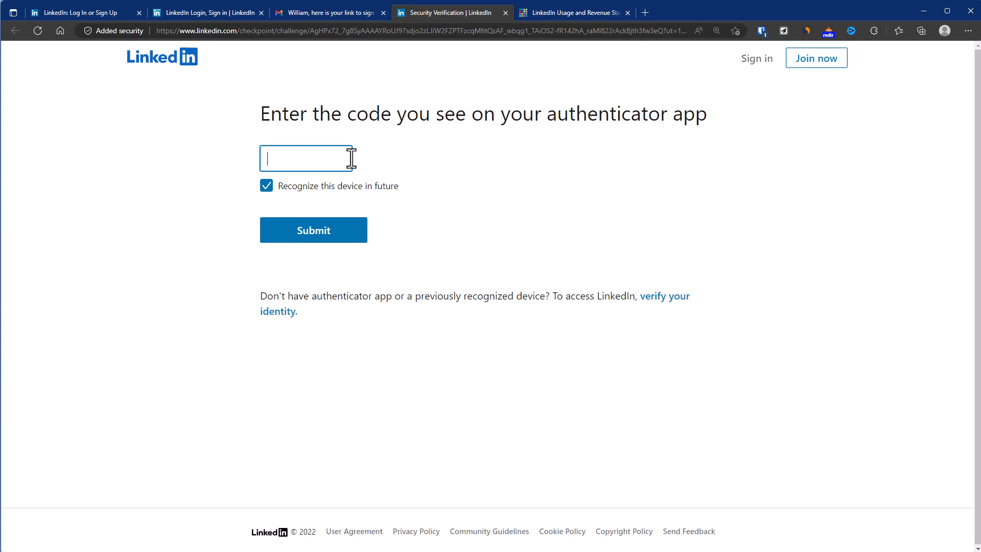
Step: Enter the six-digit Authy authenticator code and submit it to finish signing in
{"action": "left_click", "coordinate": [300, 229]}
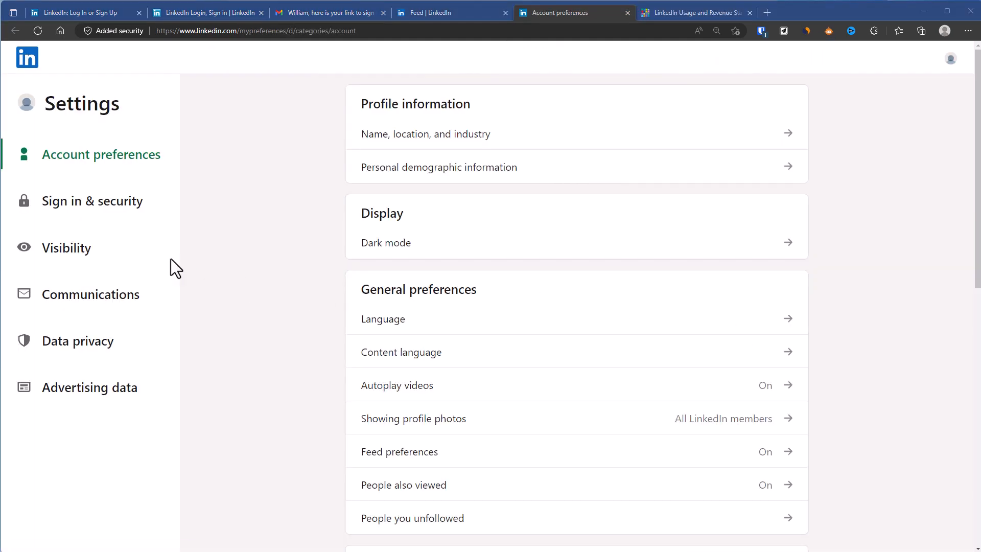
Step: Go to the Sign in & security settings, where two-step verification now shows On
{"action": "left_click", "coordinate": [105, 208]}
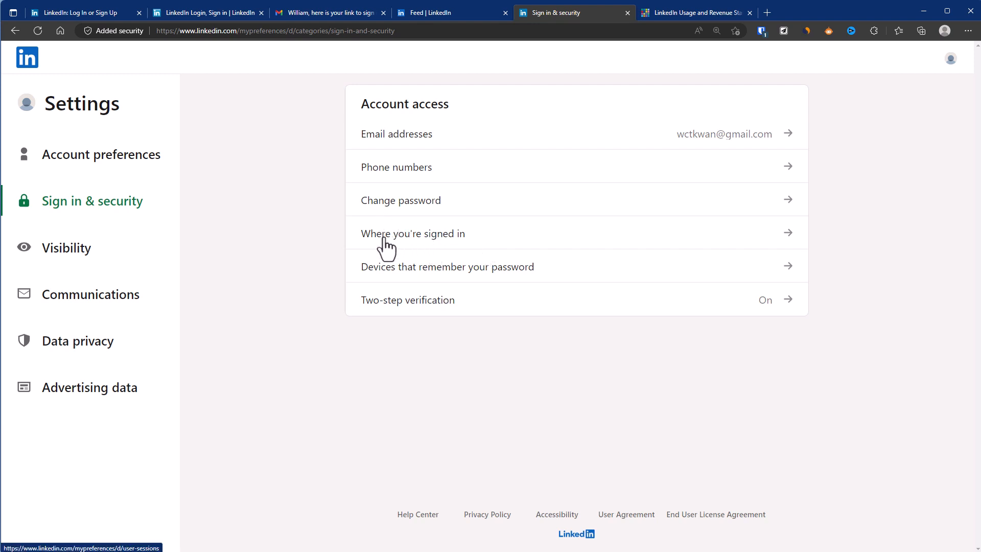
Step: Check the Active sessions list under 'Where you're signed in', which shows only one session
{"action": "left_click", "coordinate": [450, 246]}
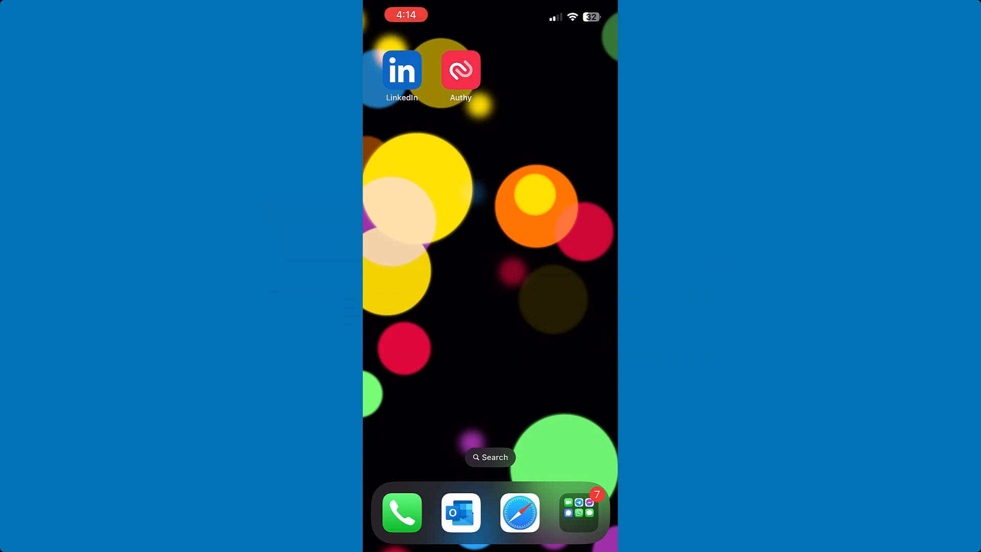
Step: In the LinkedIn phone app, go to Settings > Sign in & security > App lock
{"action": "left_click", "coordinate": [402, 71]}
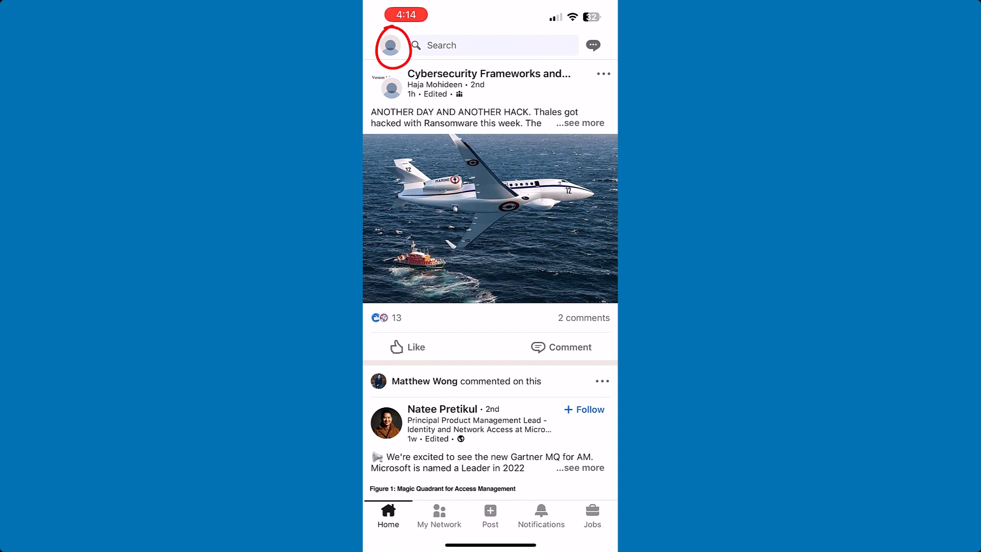
{"action": "left_click", "coordinate": [391, 45]}
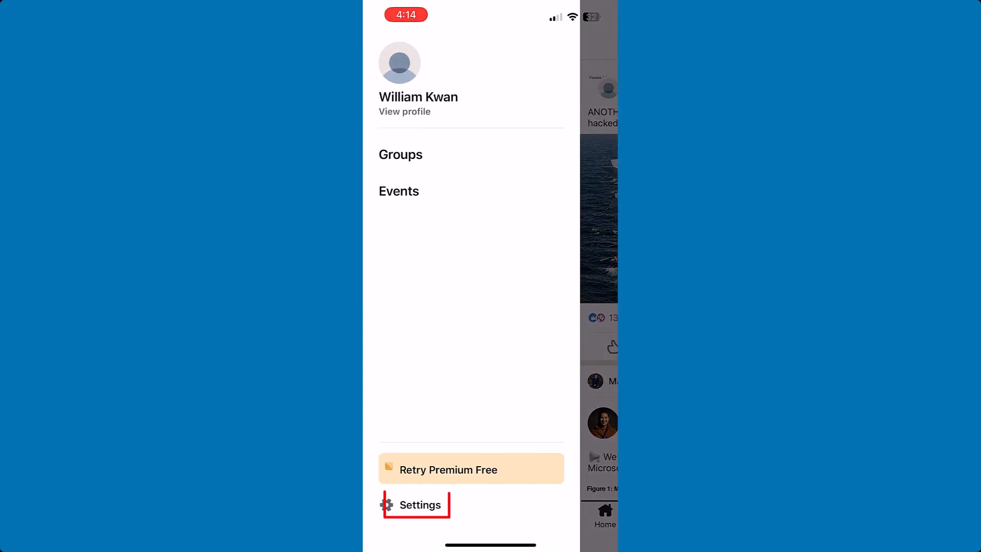
{"action": "left_click", "coordinate": [420, 505]}
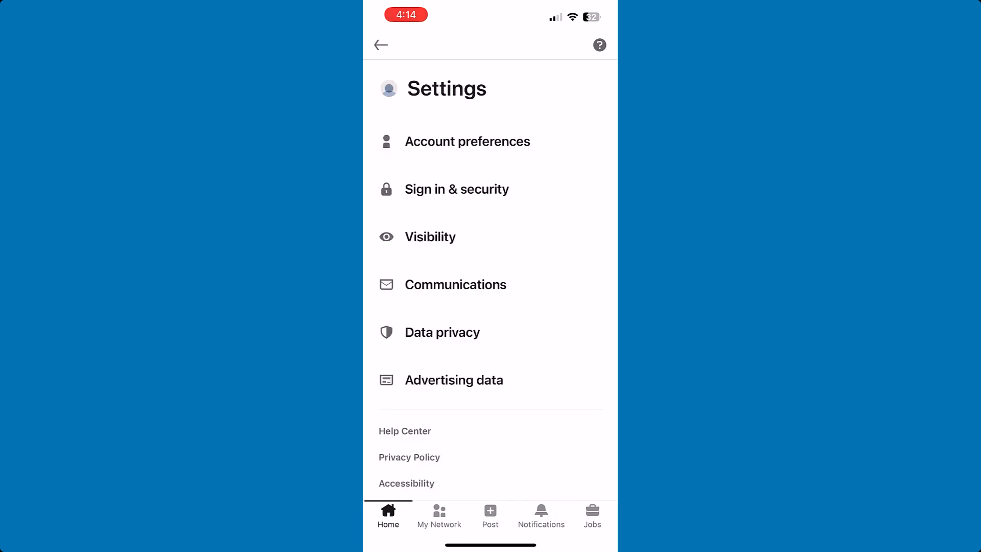
{"action": "left_click", "coordinate": [457, 189]}
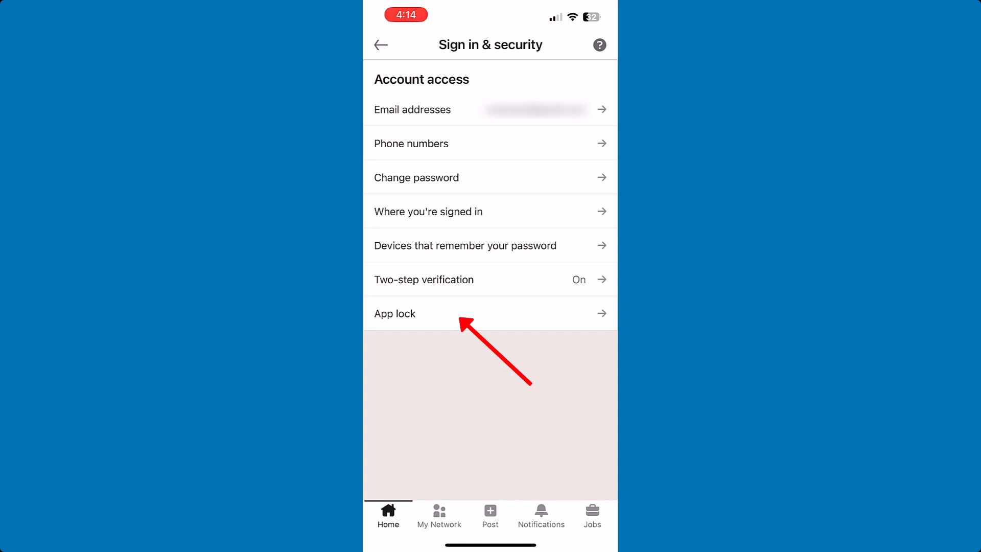
{"action": "left_click", "coordinate": [409, 313]}
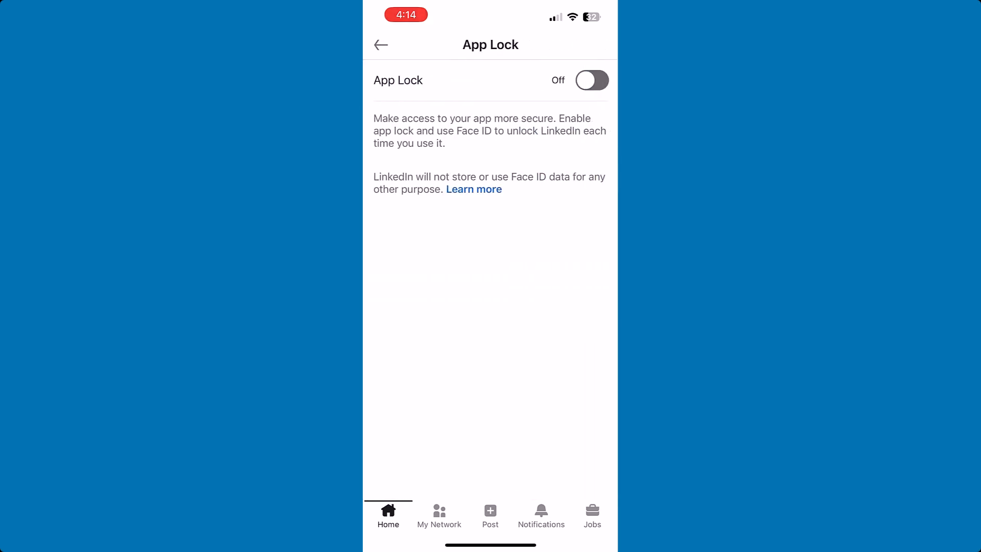
Step: Switch App Lock on and set it to lock Immediately
{"action": "left_click", "coordinate": [592, 80]}
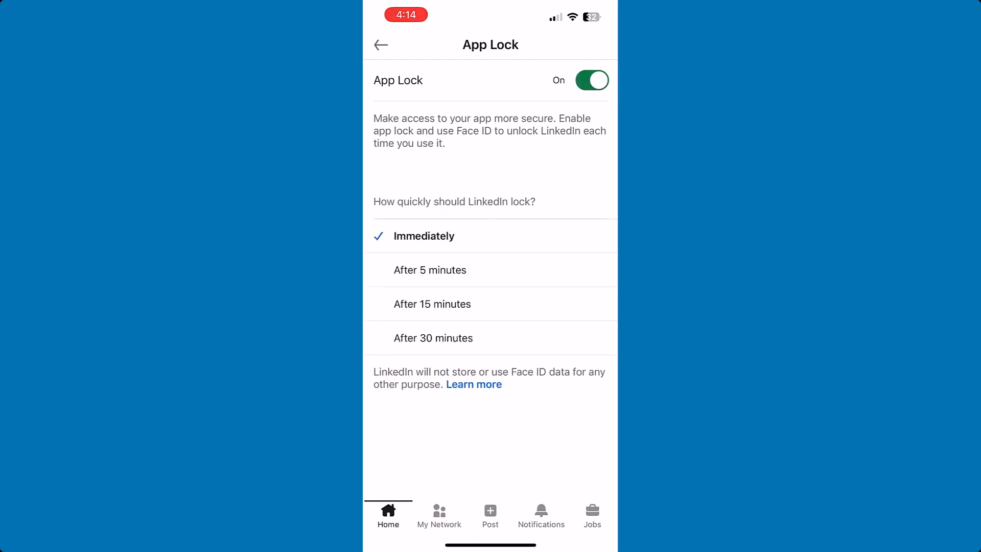
{"action": "left_click", "coordinate": [432, 270]}
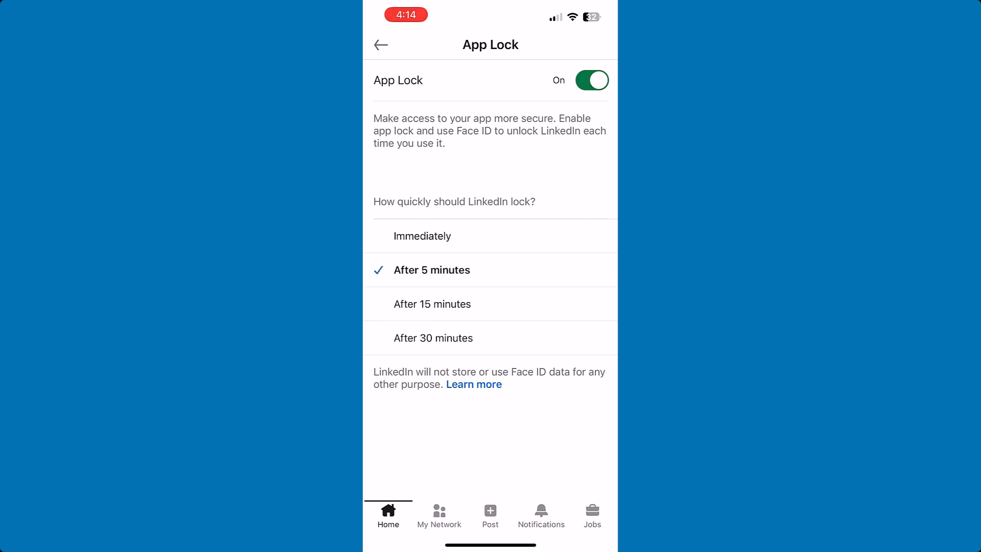
{"action": "left_click", "coordinate": [432, 304]}
{"action": "left_click", "coordinate": [432, 270]}
{"action": "left_click", "coordinate": [424, 236]}
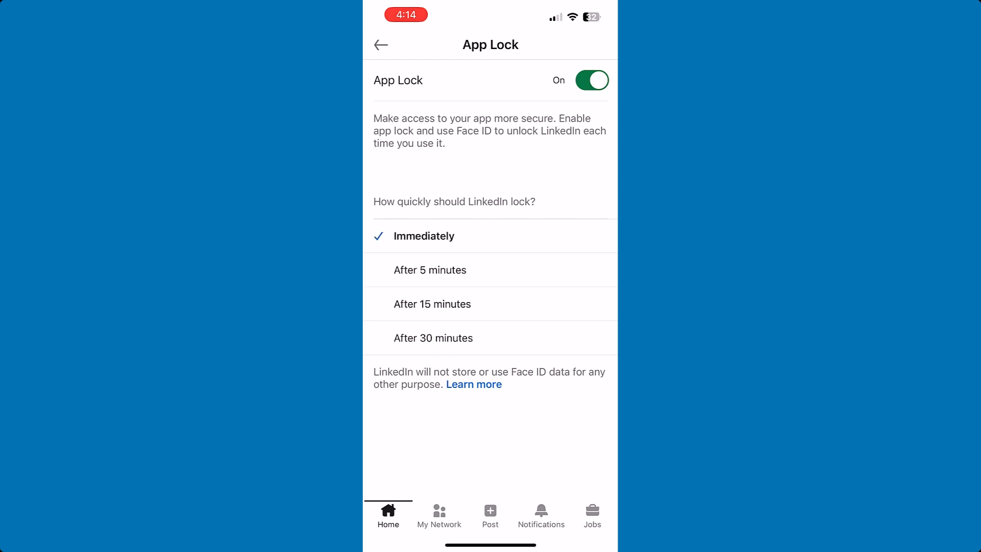
{"action": "left_click", "coordinate": [380, 44]}
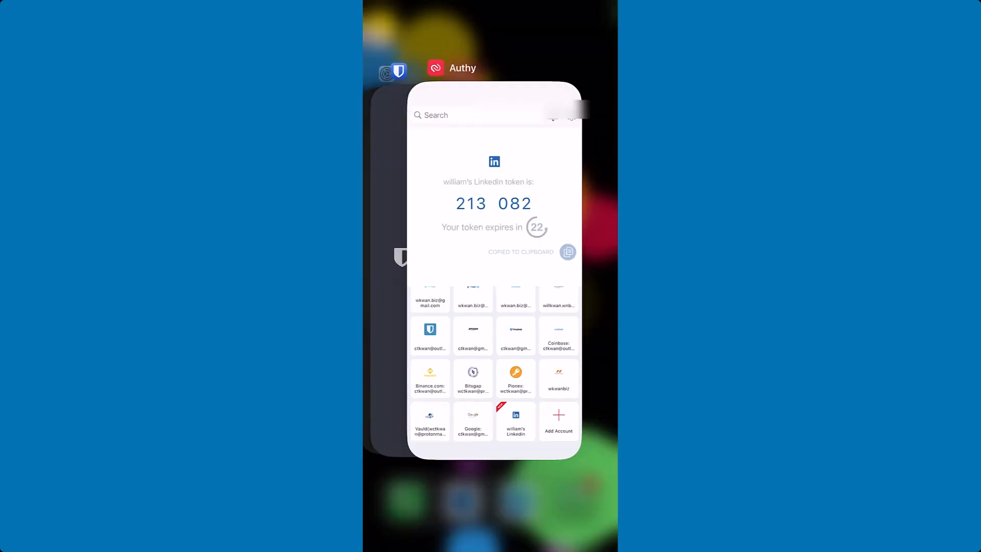
Step: Relaunch LinkedIn from the home screen and allow Face ID so it unlocks to the feed
{"action": "left_click_drag", "start_coordinate": [490, 544], "coordinate": [490, 286]}
{"action": "left_click", "coordinate": [403, 71]}
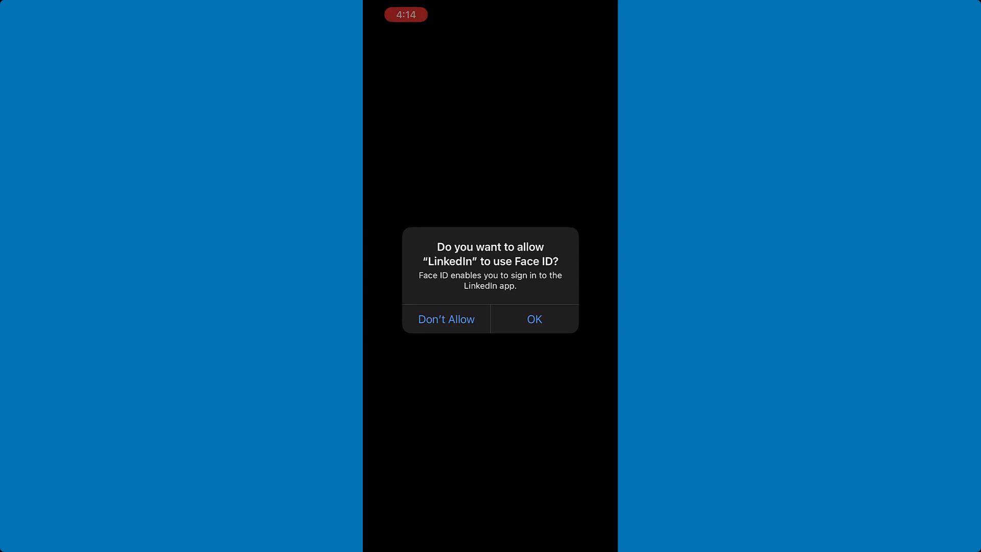
{"action": "left_click", "coordinate": [534, 319]}
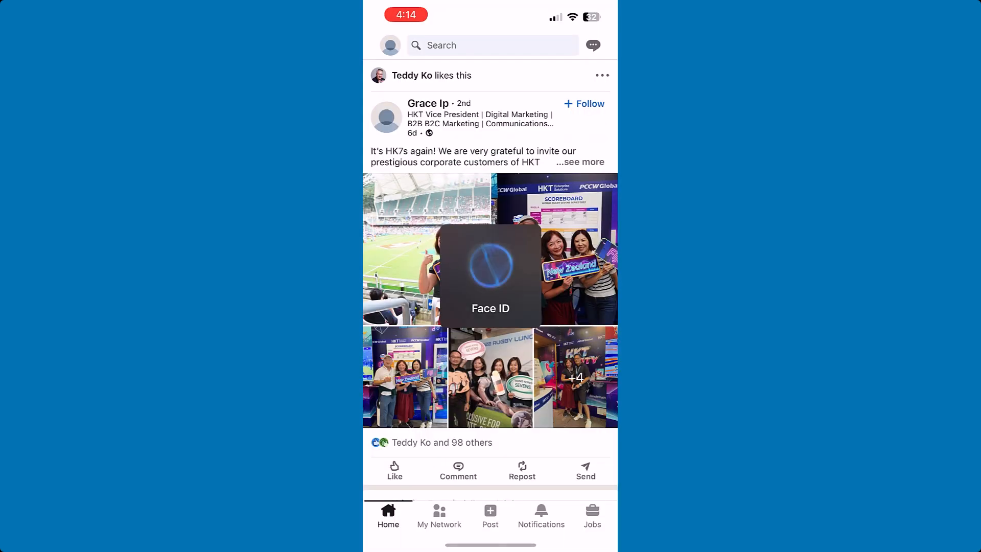
{"action": "scroll", "coordinate": [490, 307], "scroll_direction": "down", "scroll_amount": 5}
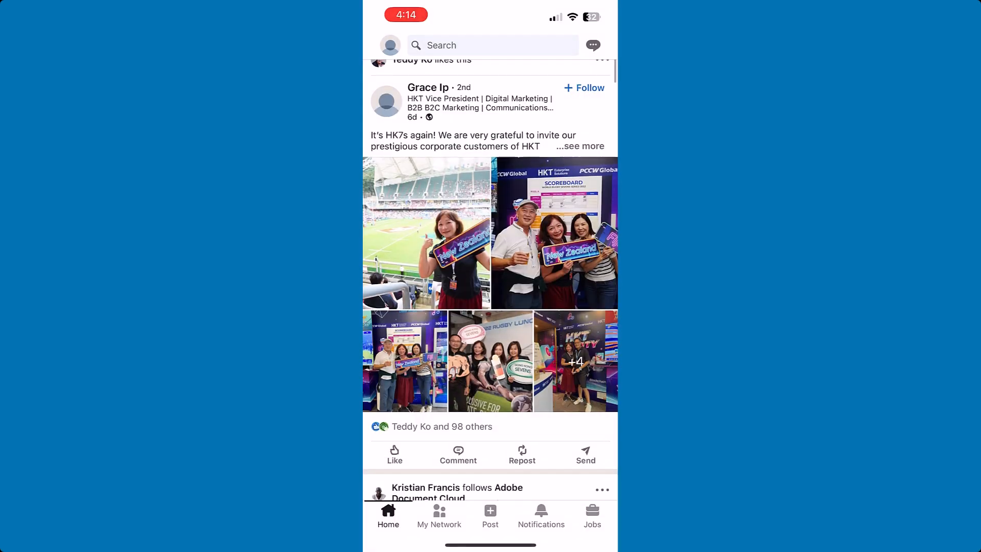